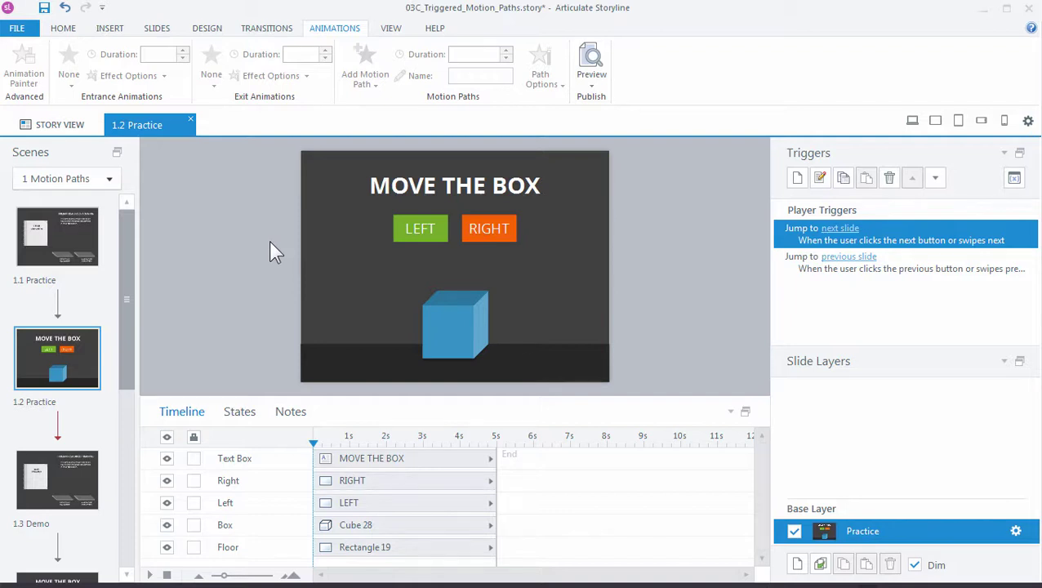
Step: Add a straight line motion path to the cube, pointing left
left_click(411, 235)
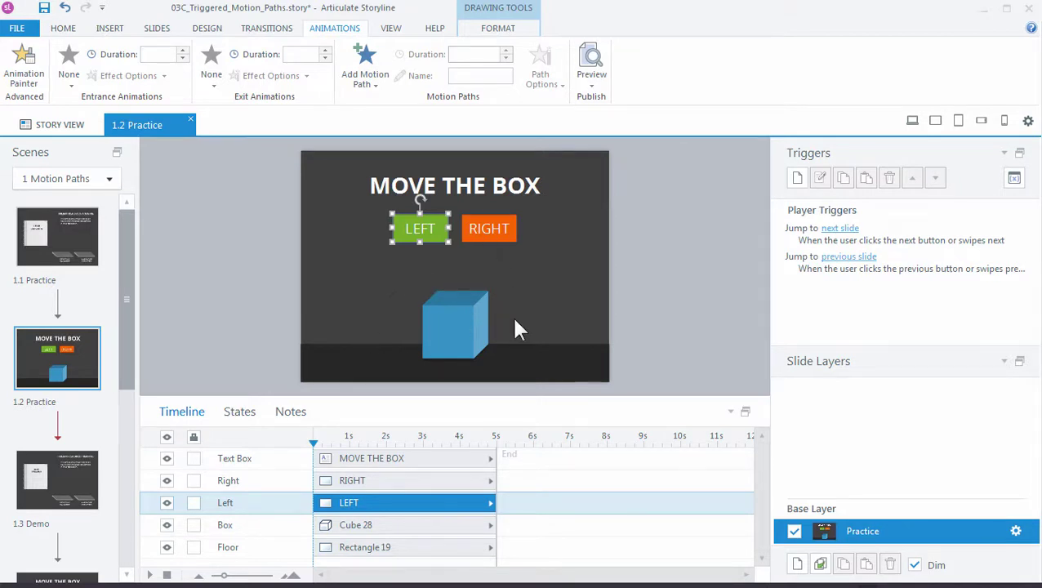
left_click(454, 326)
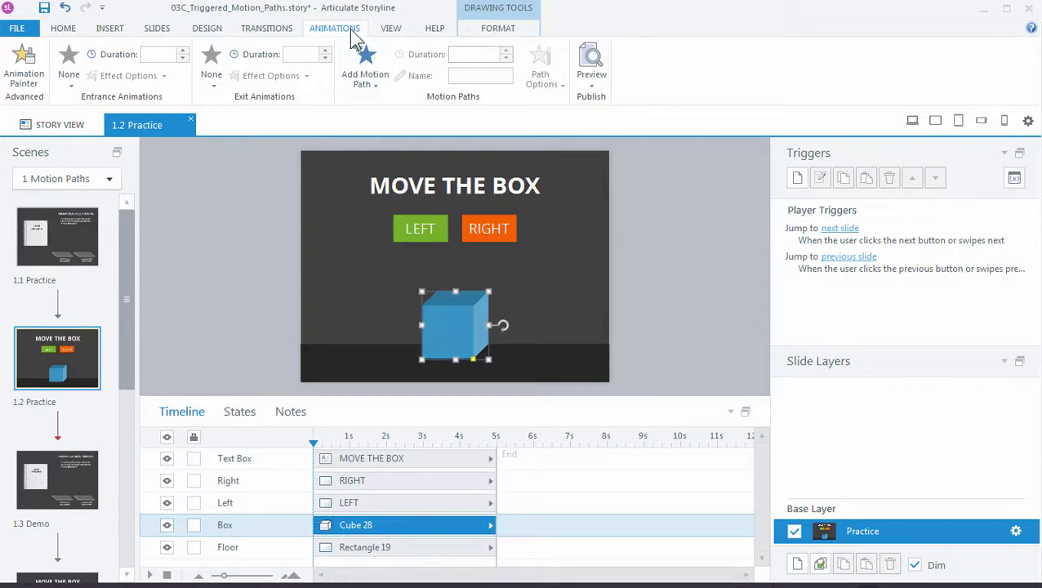
left_click(368, 77)
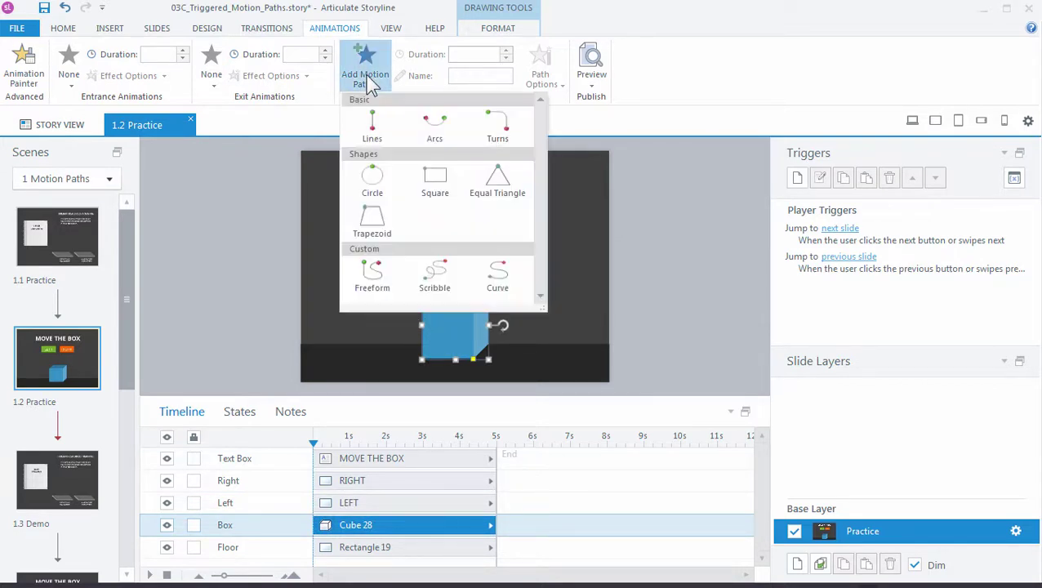
left_click(372, 123)
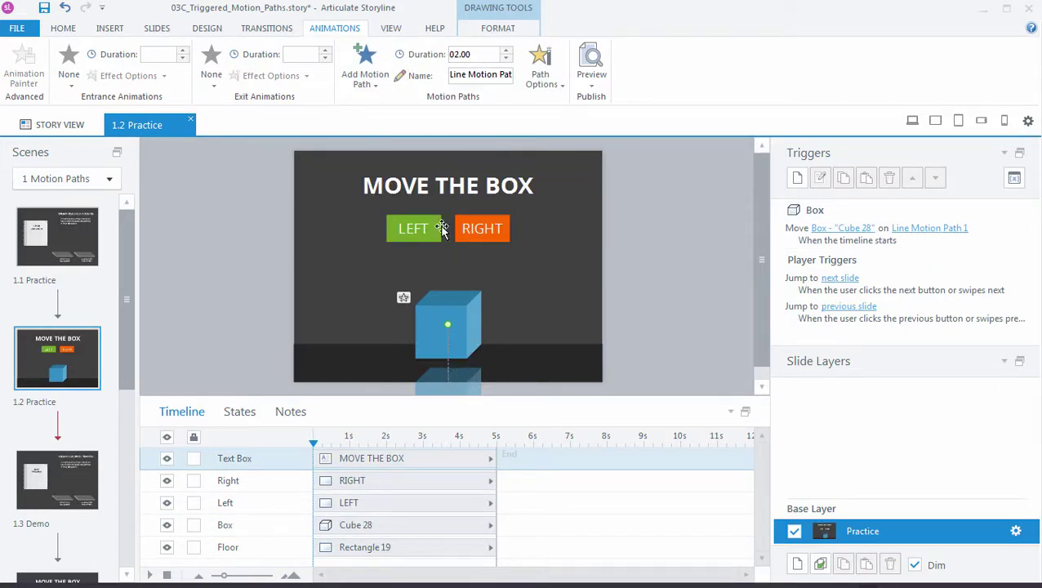
left_click(540, 82)
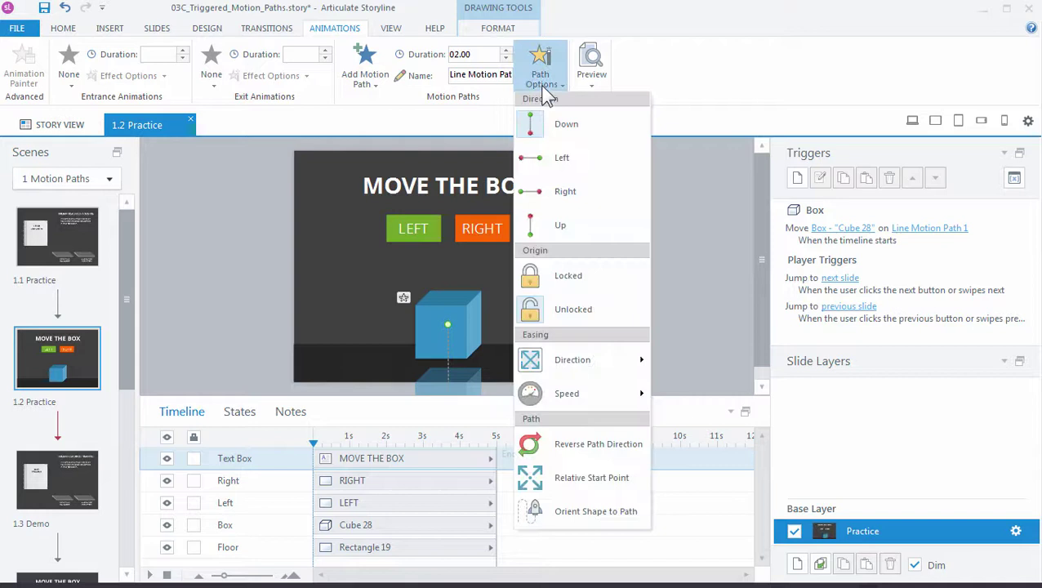
left_click(552, 158)
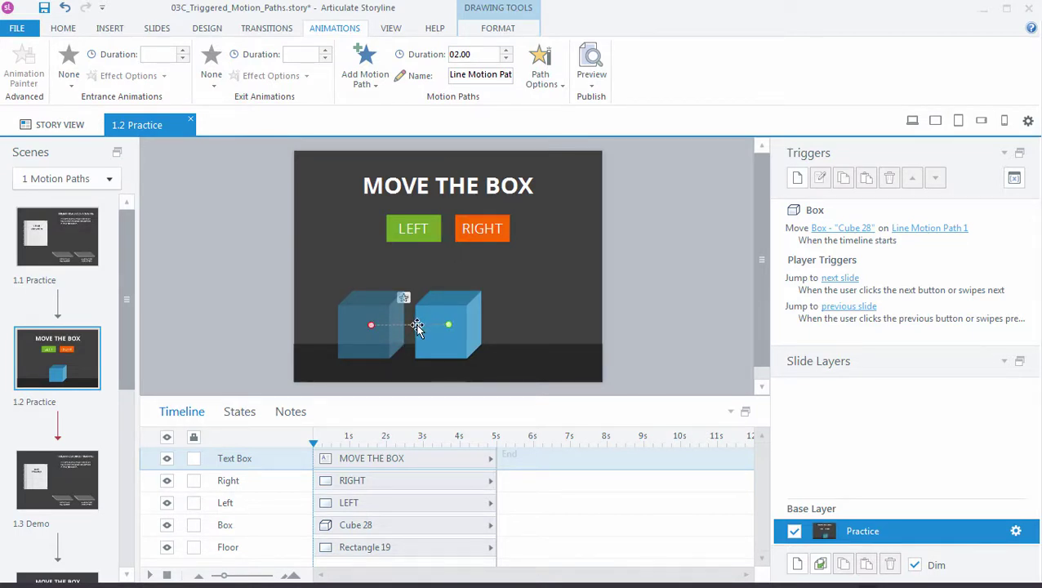
Step: Rename the motion path to 'Left'
left_click(469, 76)
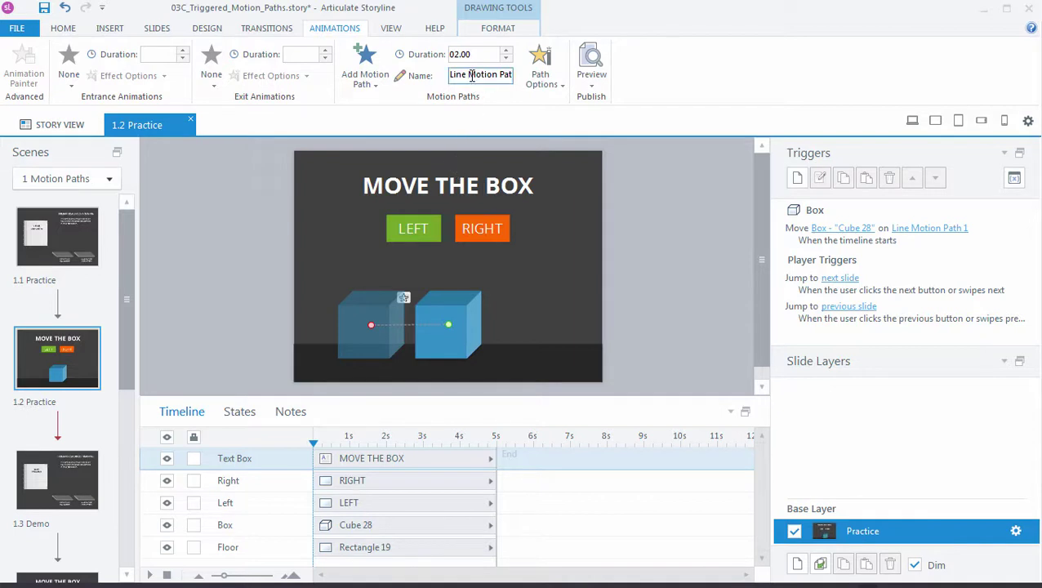
triple_click(471, 75)
type("Left")
key("Return")
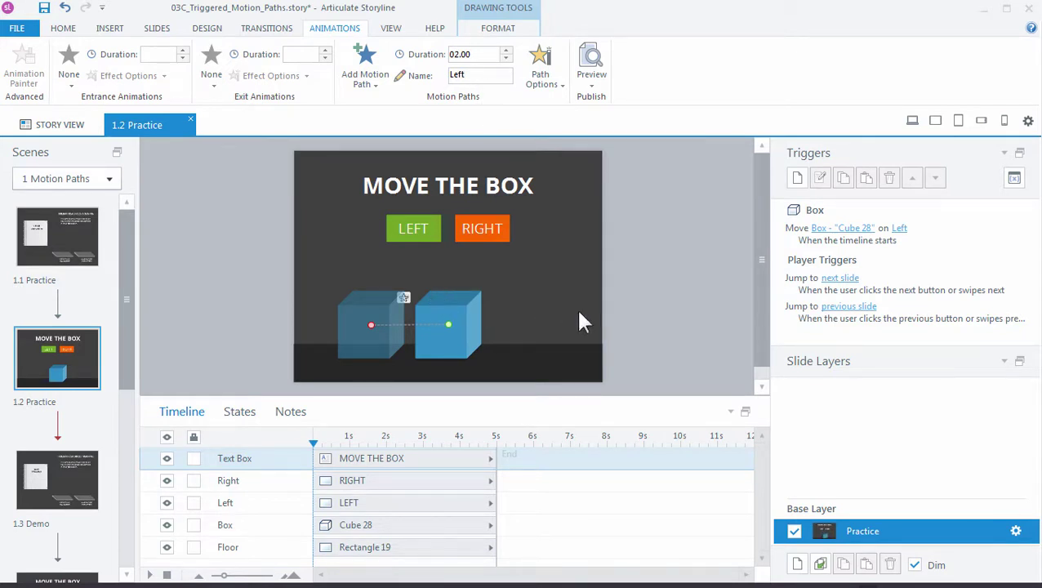
Step: Add a second line motion path to the cube, pointing right
left_click(365, 73)
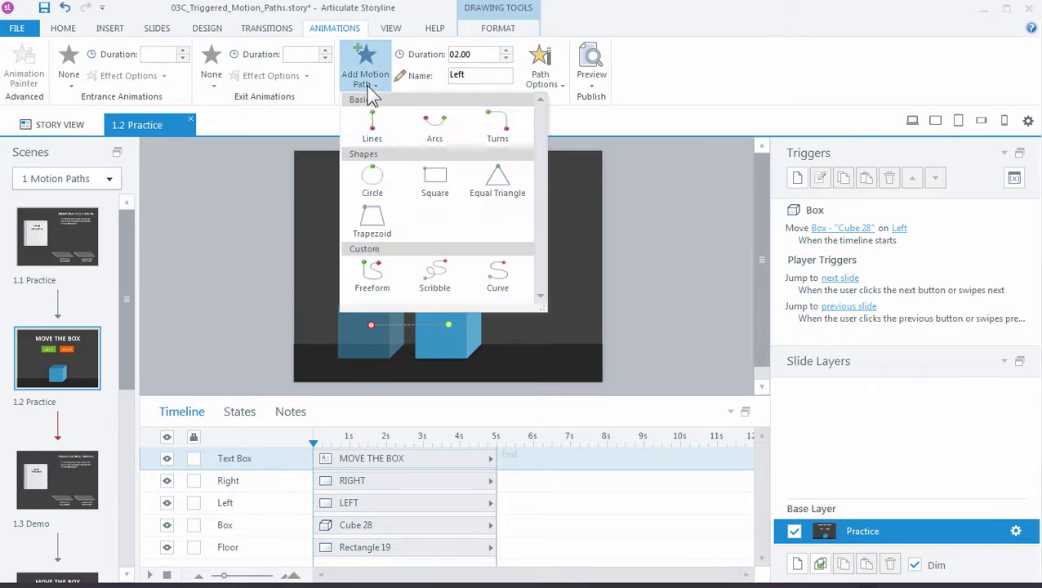
left_click(384, 133)
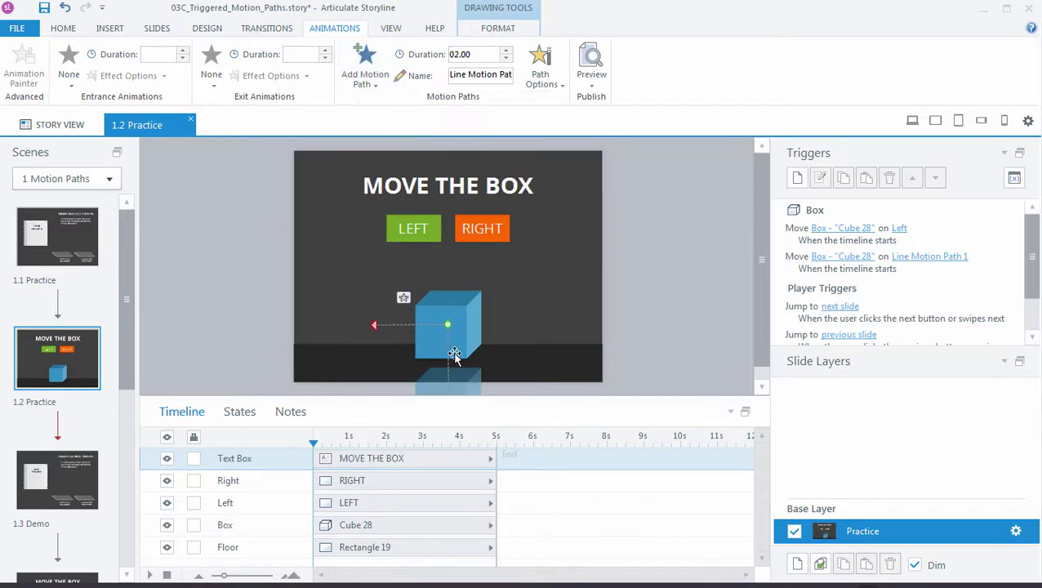
left_click(540, 67)
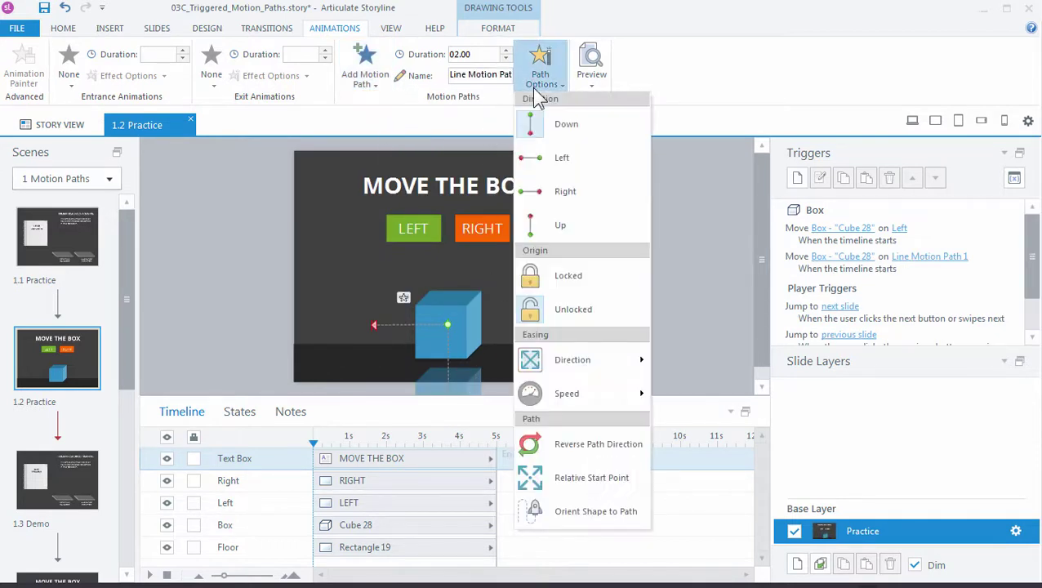
left_click(569, 191)
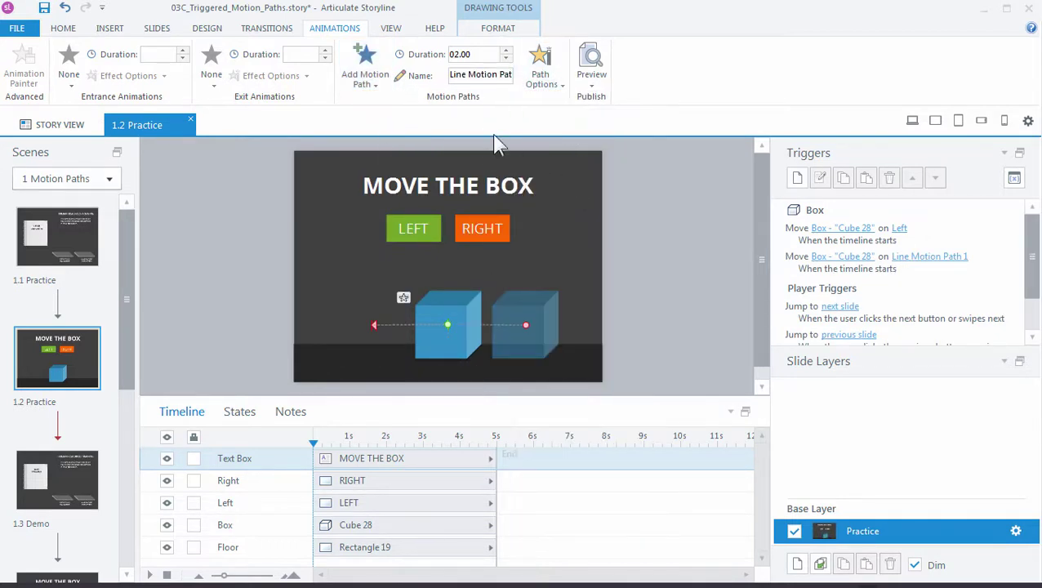
Step: Name the new path 'Right' and select the Left path's trigger
triple_click(482, 76)
type("Right")
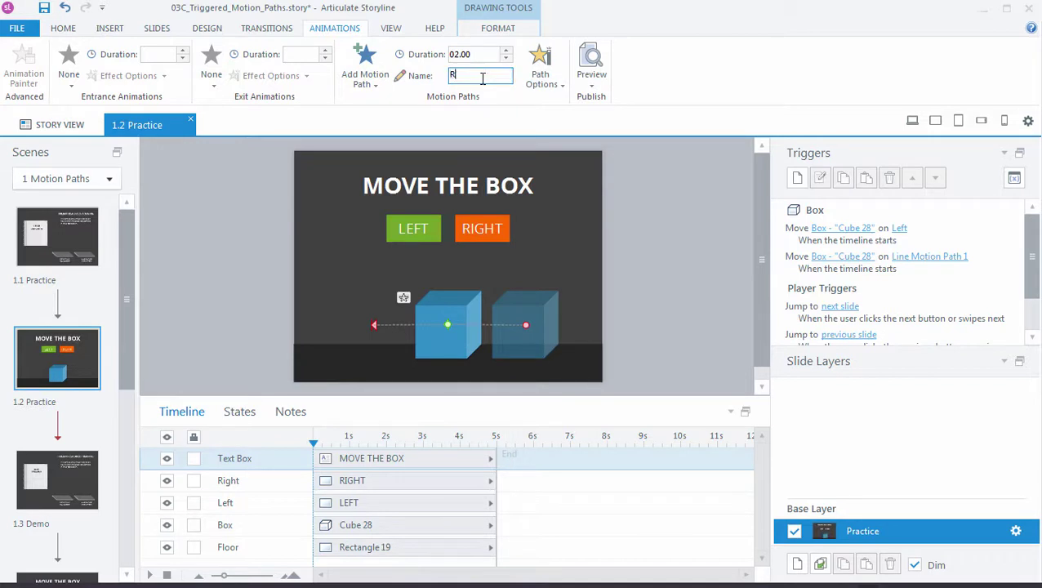
key("Return")
left_click(789, 232)
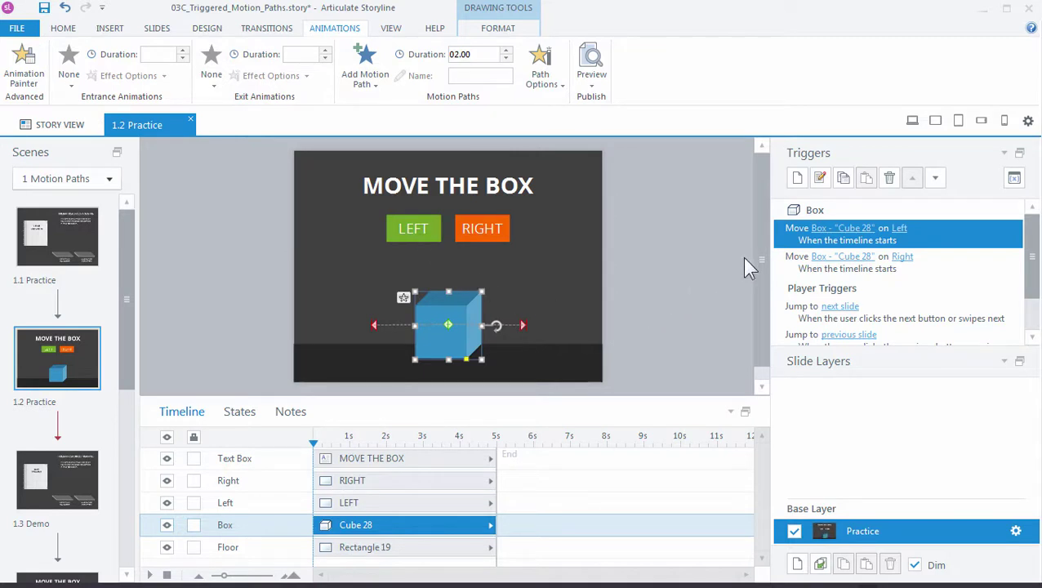
Step: Make the Left path trigger fire when the user clicks the LEFT button
double_click(791, 239)
left_click_drag(525, 192, 686, 86)
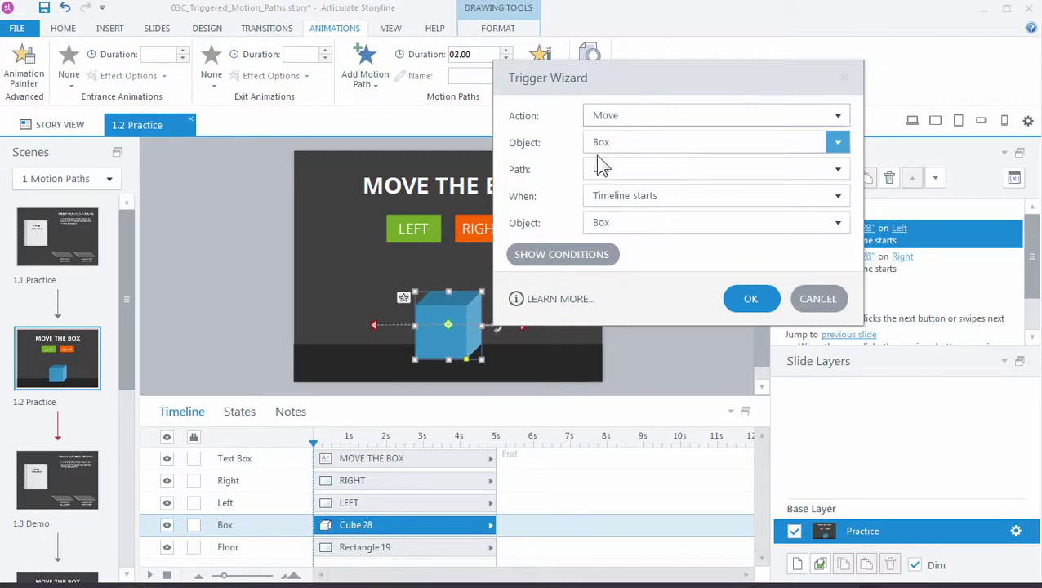
left_click(619, 198)
left_click(845, 77)
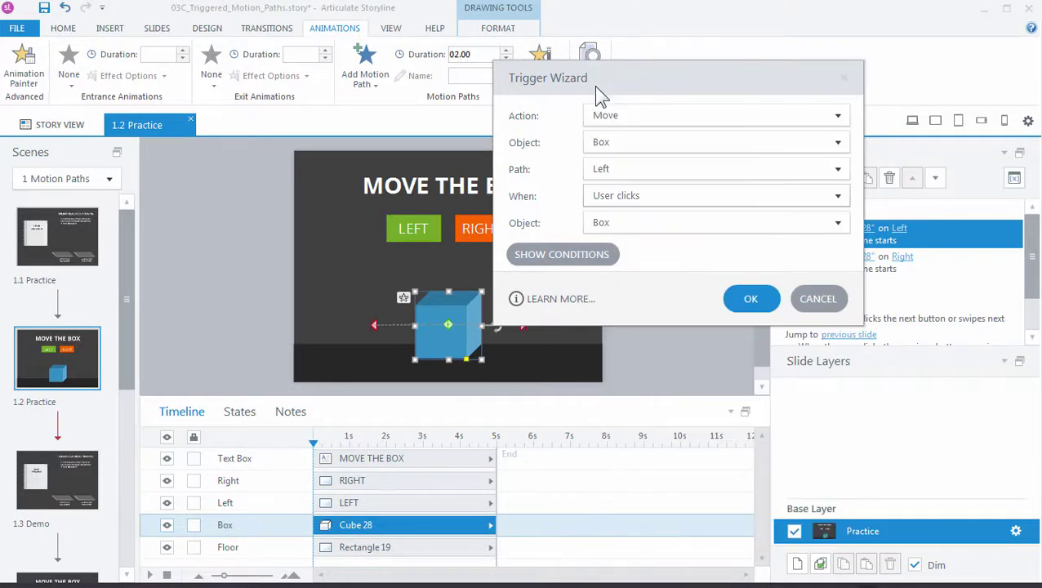
left_click(605, 228)
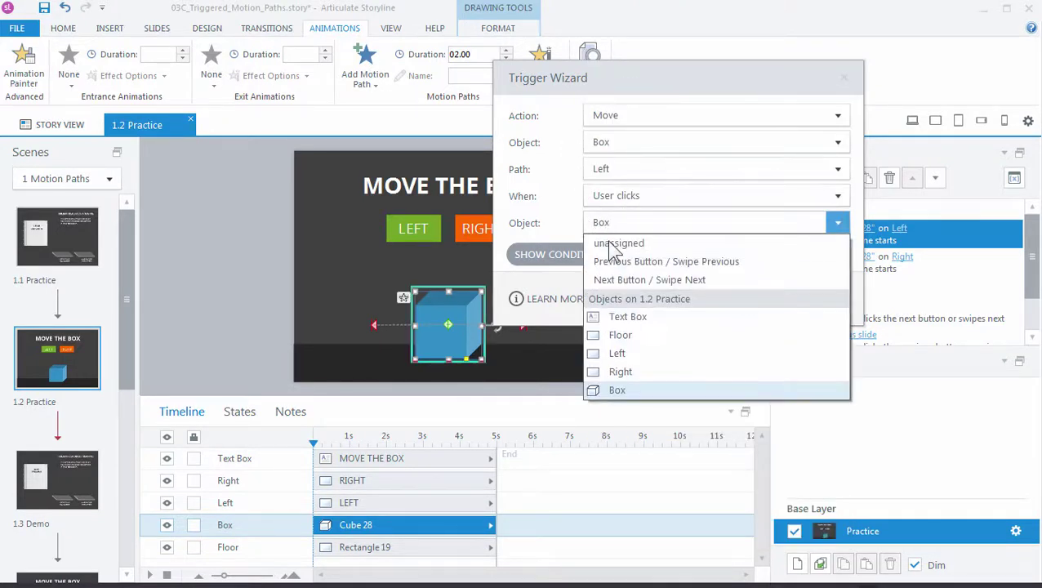
left_click(626, 352)
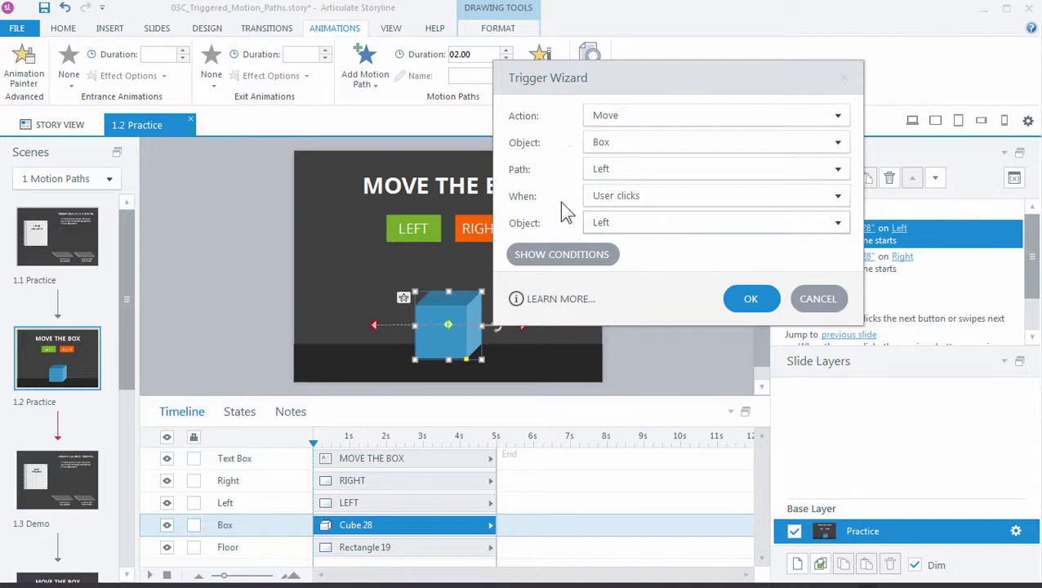
left_click(747, 300)
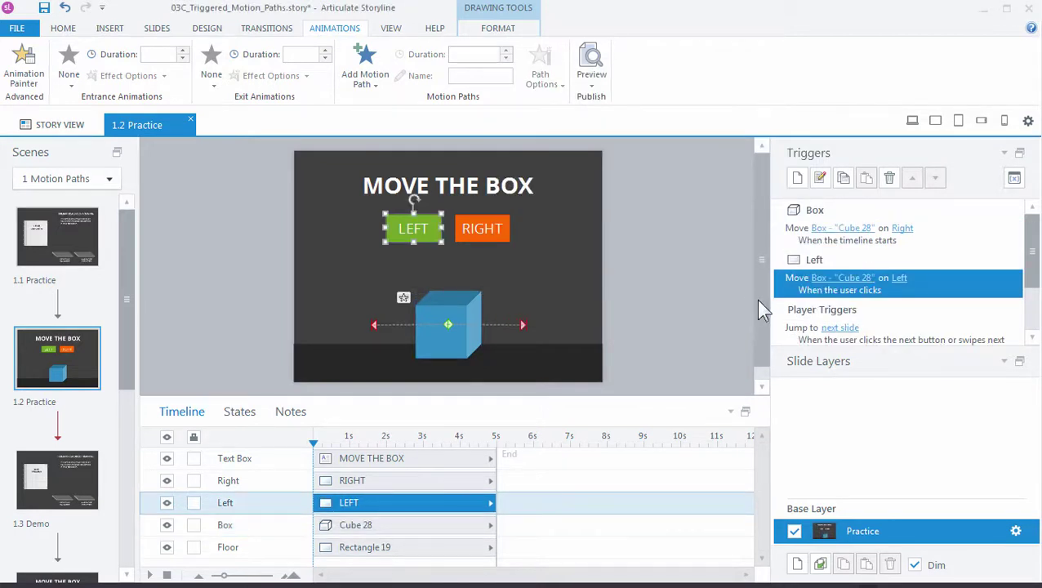
Step: Make the Right path trigger fire when the user clicks the RIGHT button
left_click(792, 235)
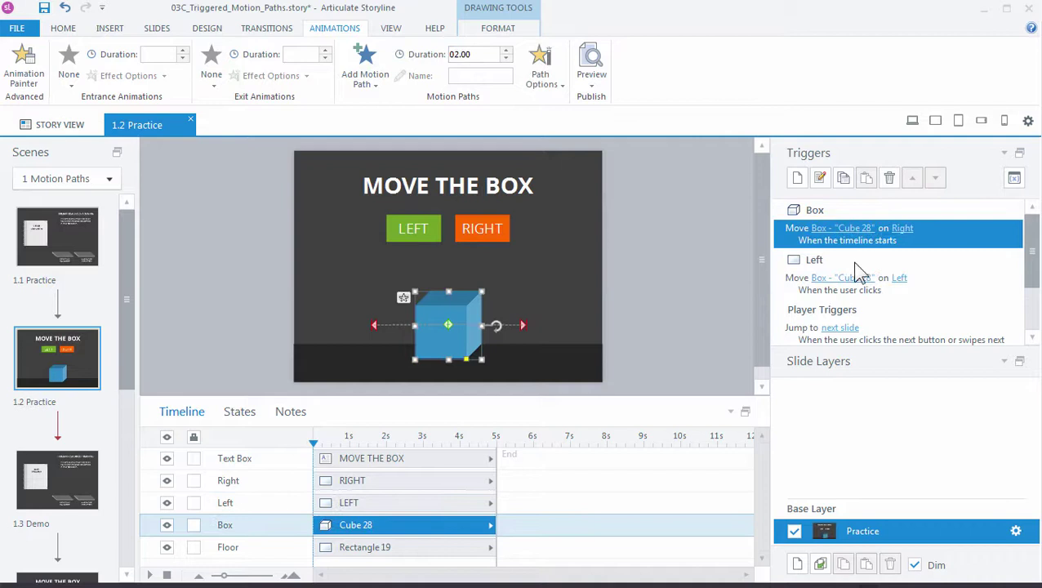
double_click(797, 245)
left_click_drag(511, 189, 777, 76)
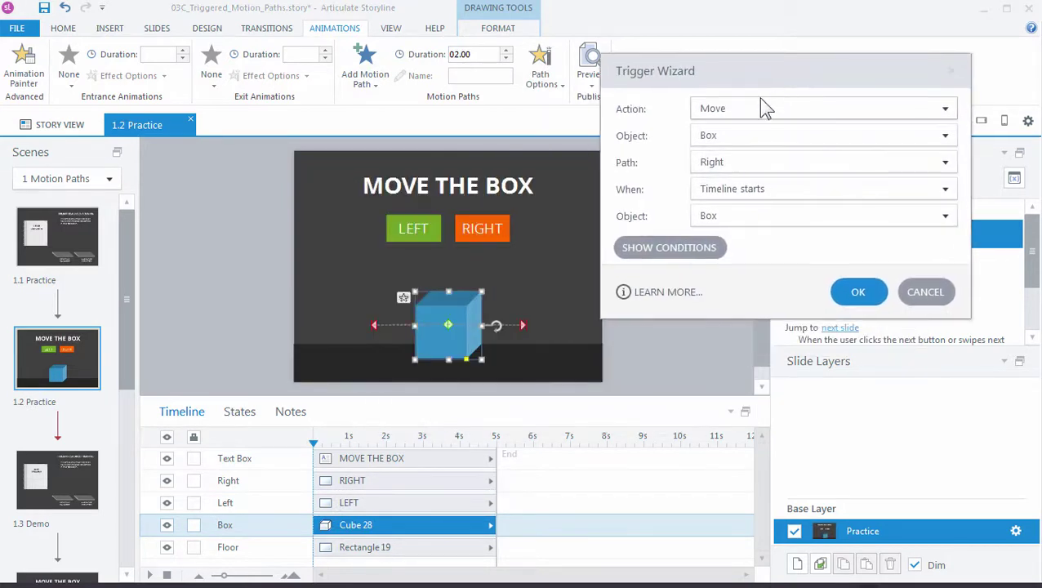
left_click(716, 185)
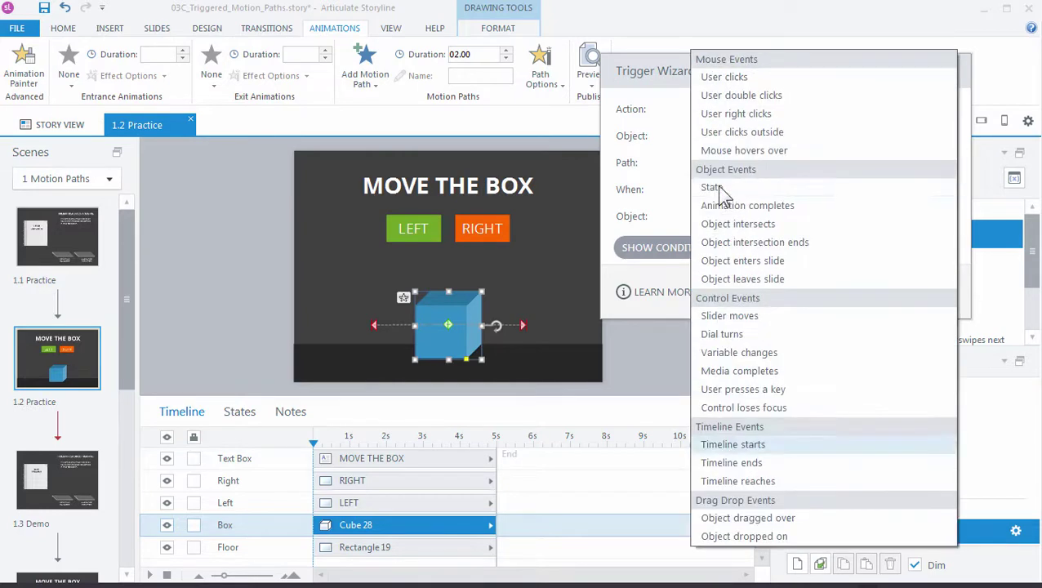
left_click(749, 80)
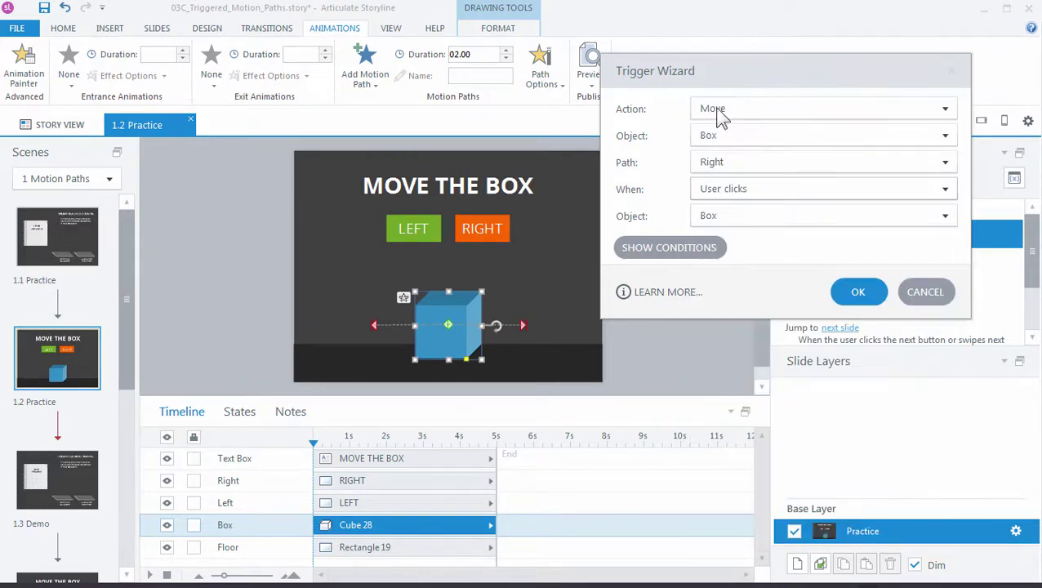
left_click(717, 215)
left_click(745, 368)
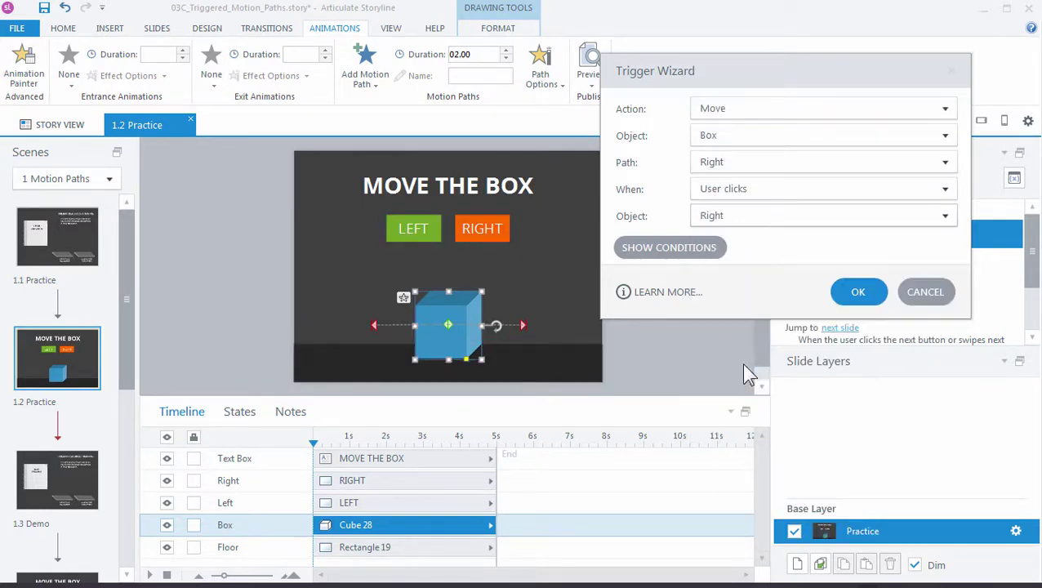
left_click(856, 292)
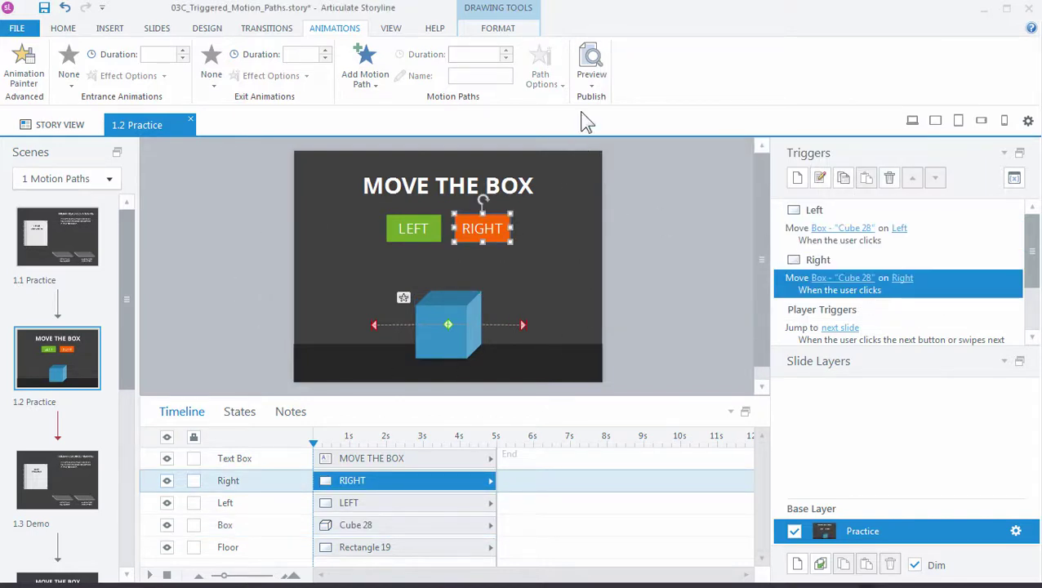
left_click(591, 81)
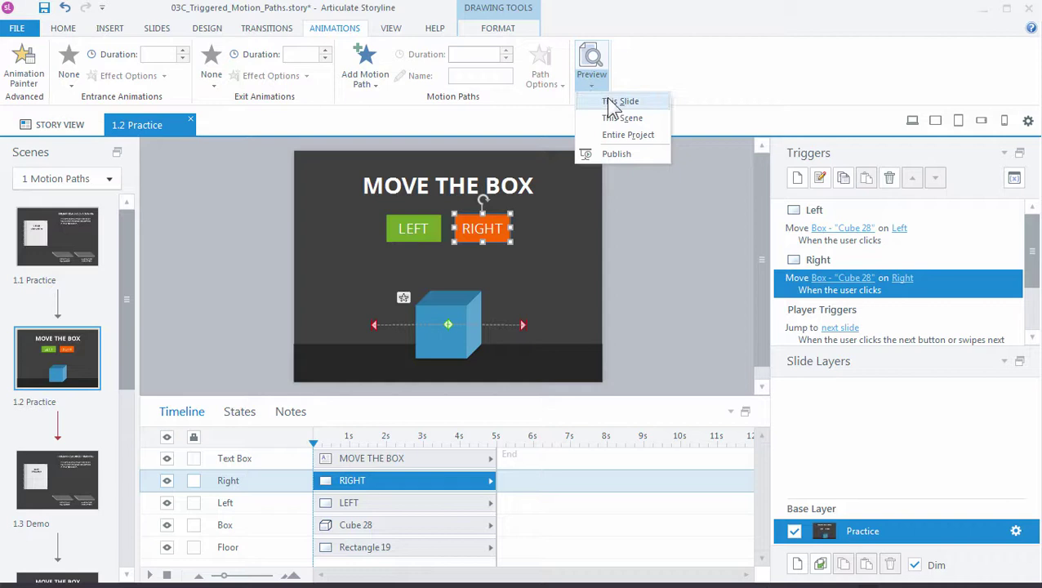
left_click(610, 101)
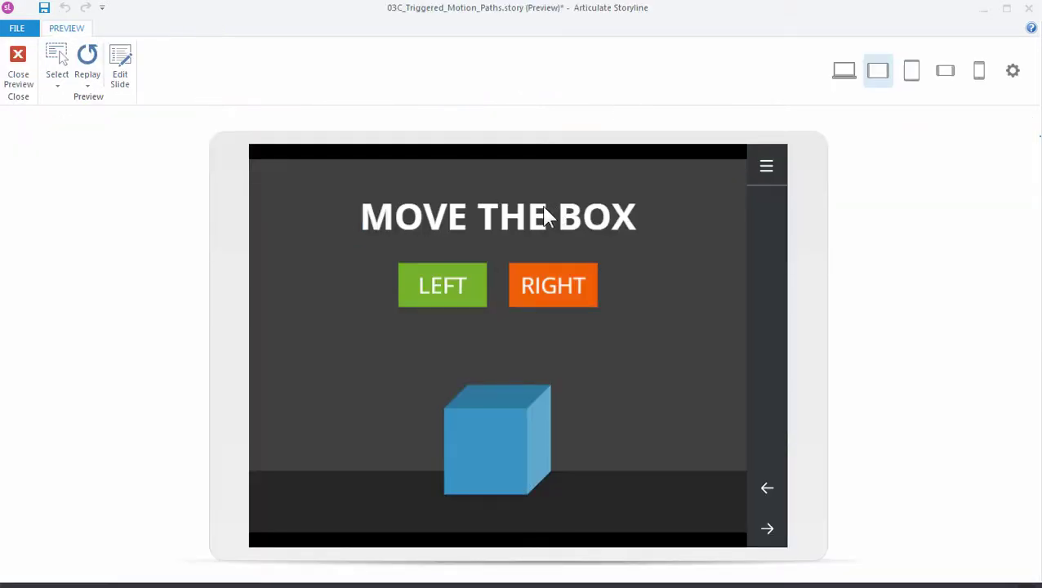
left_click(449, 302)
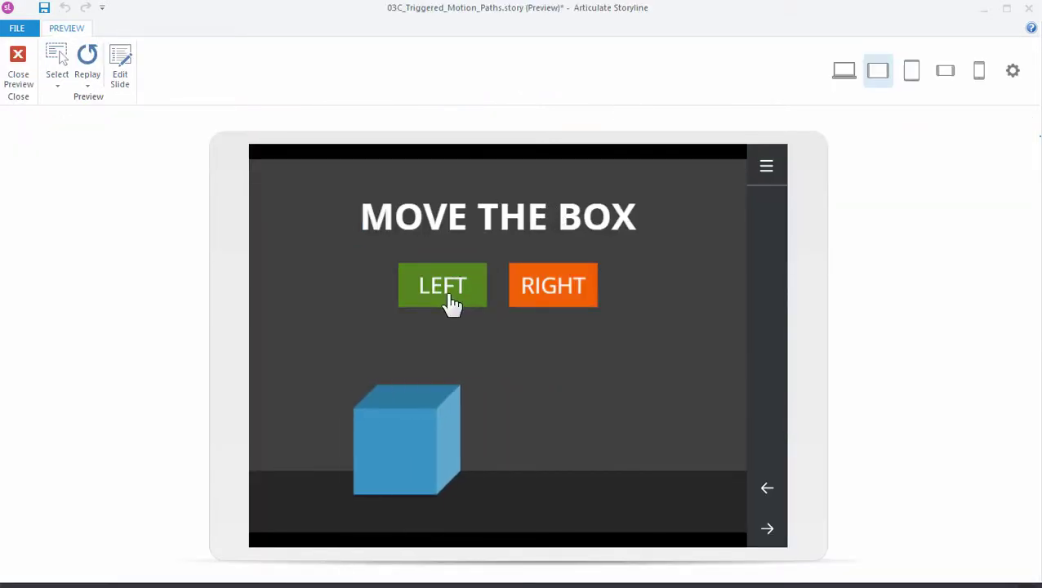
left_click(442, 302)
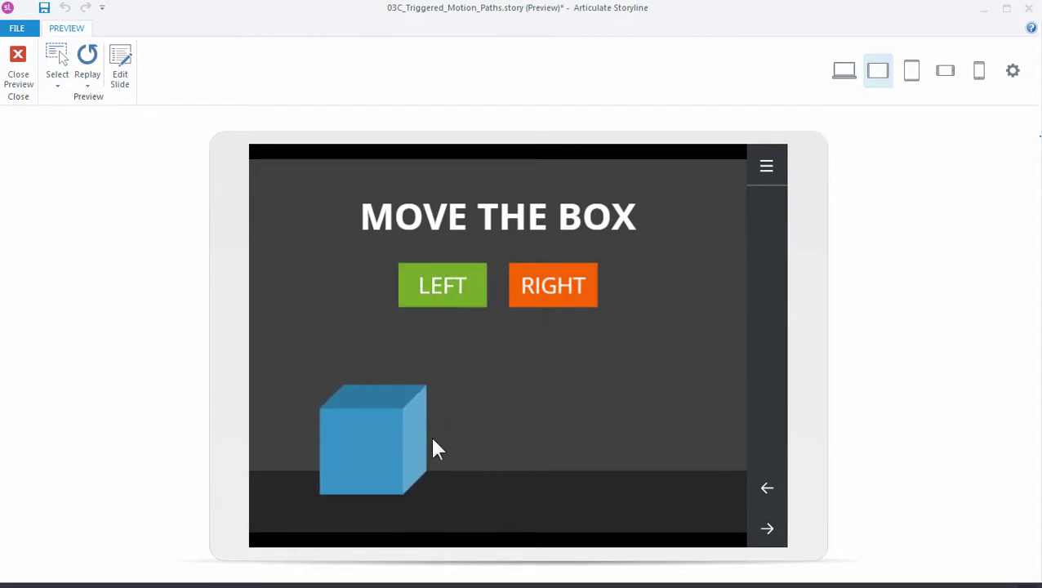
left_click(552, 309)
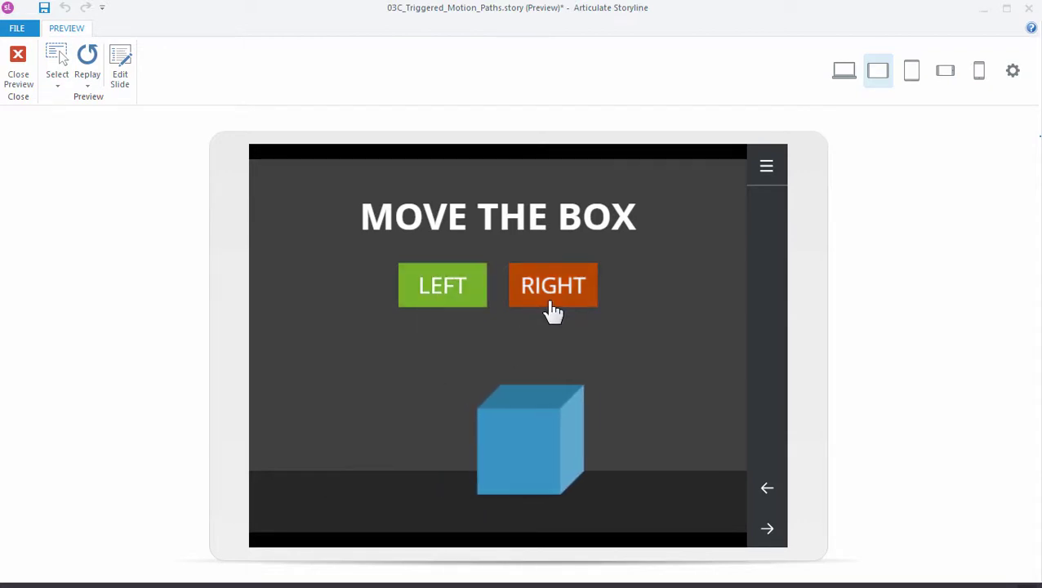
left_click(552, 304)
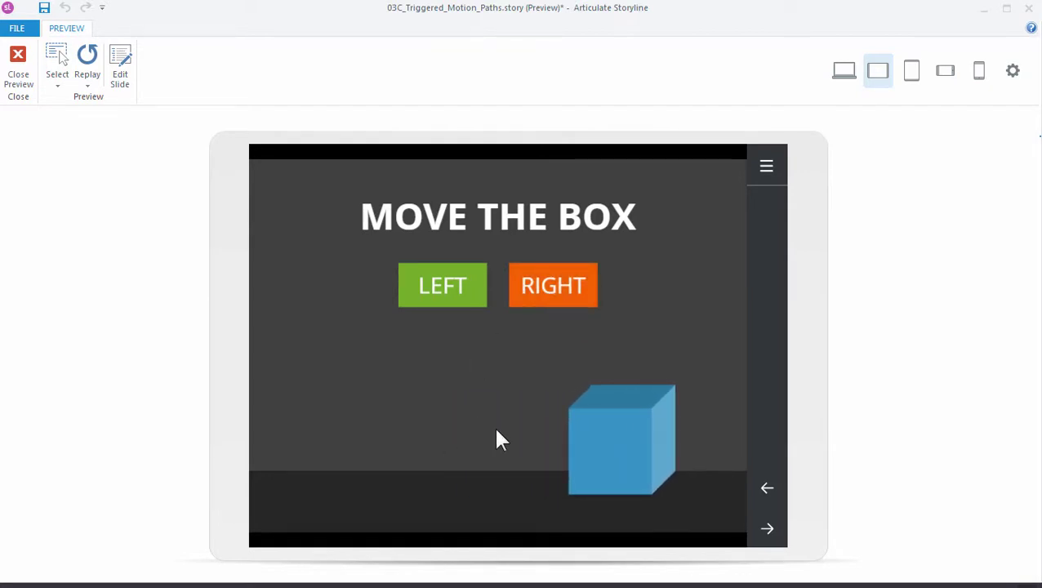
left_click(464, 297)
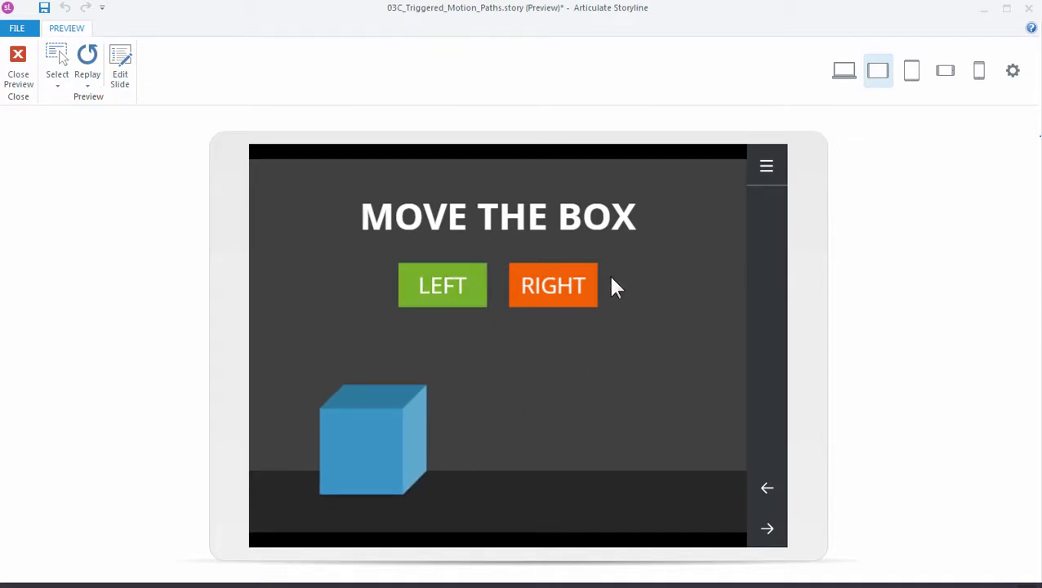
left_click(18, 70)
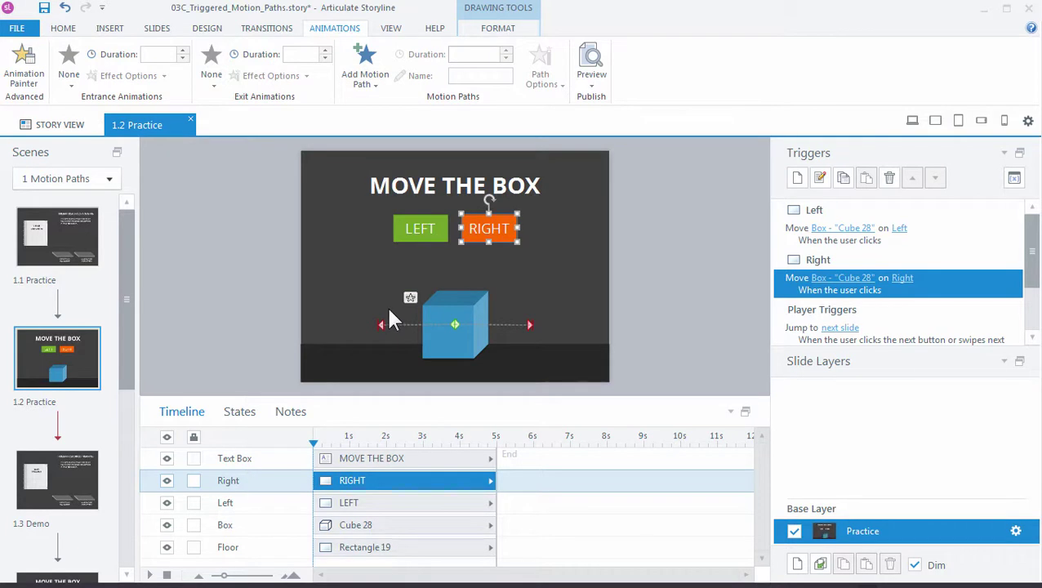
Step: Set the cube's motion path option to Relative Start Point
left_click(460, 317)
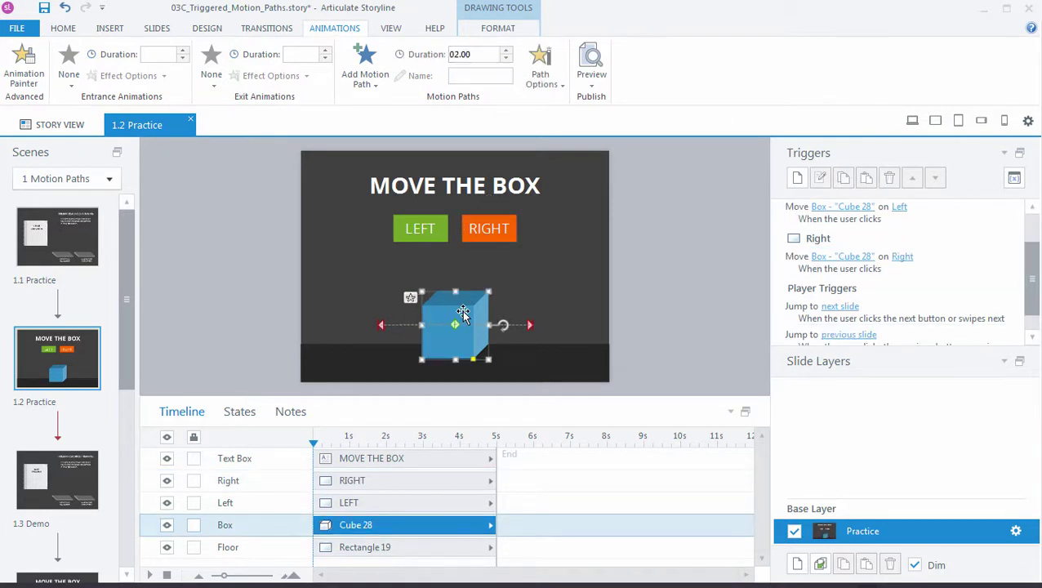
left_click(545, 80)
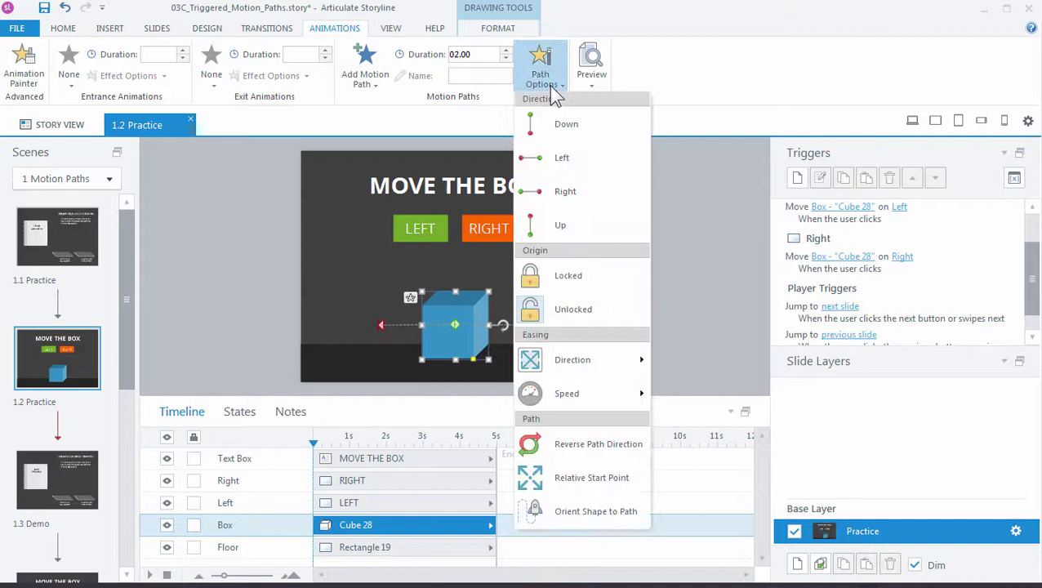
left_click(535, 480)
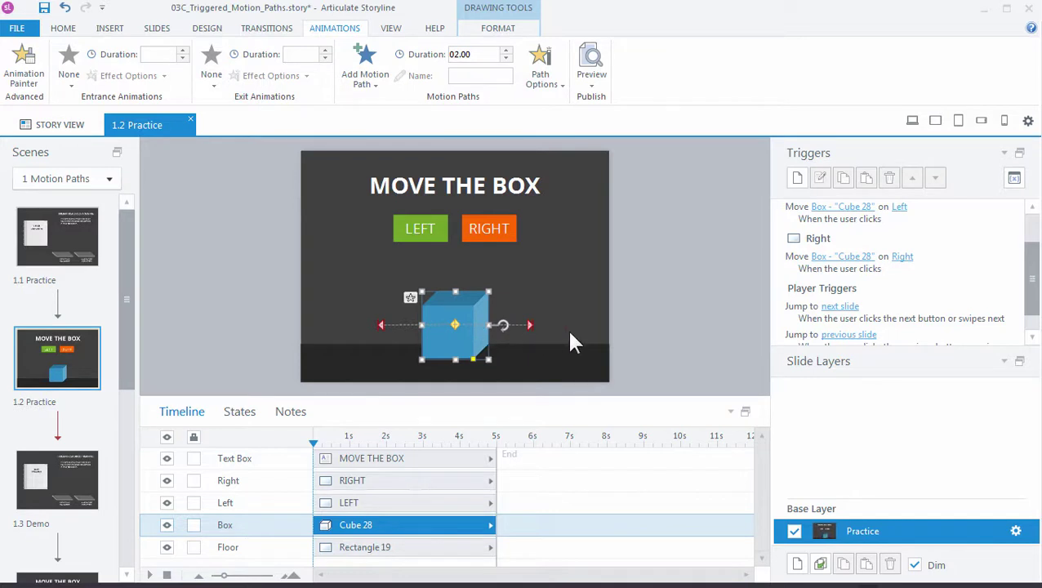
Step: Preview this slide, clicking LEFT twice then RIGHT three times to test movement
left_click(592, 82)
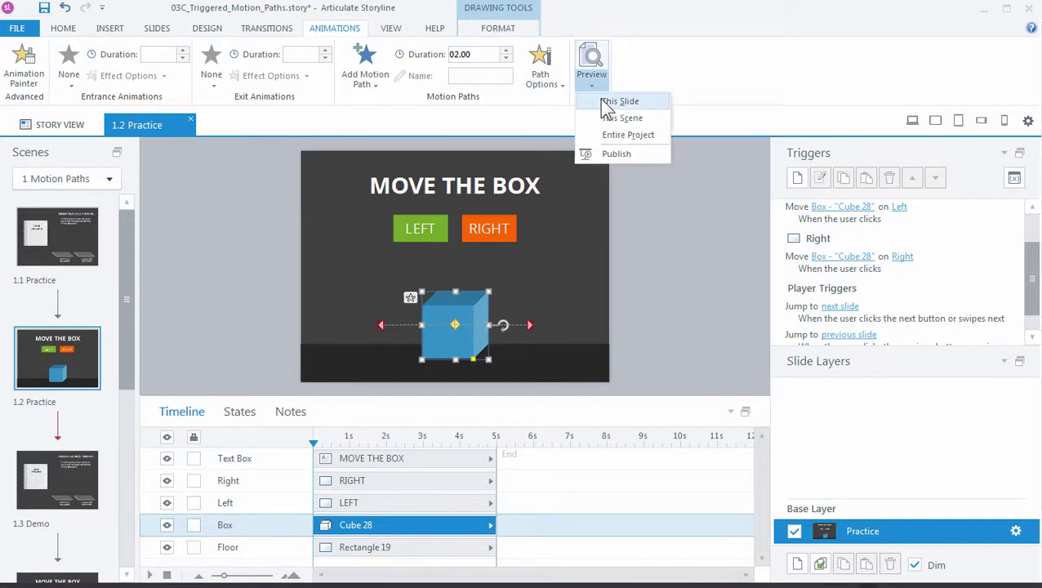
left_click(601, 100)
left_click(458, 287)
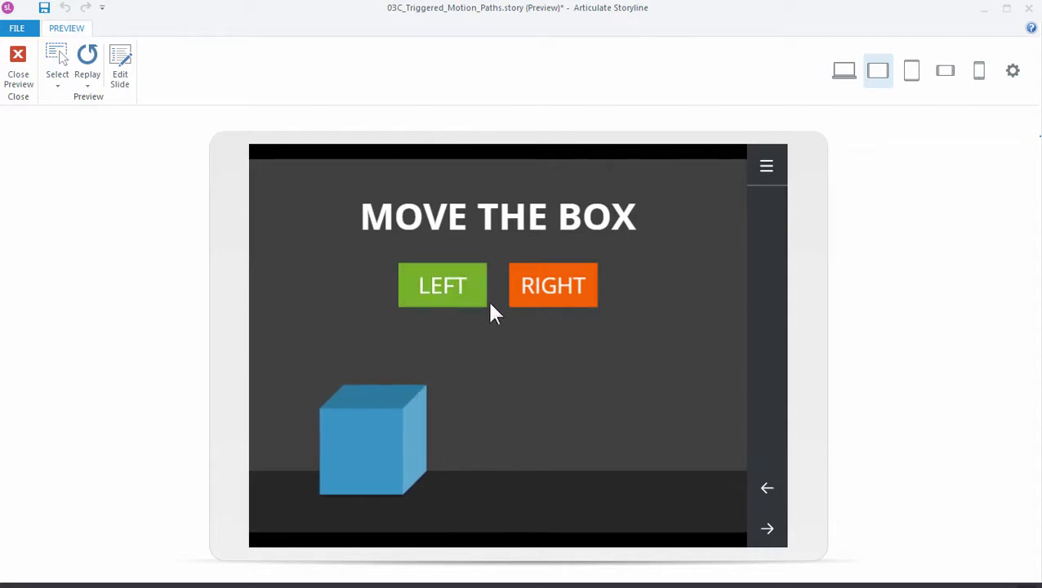
left_click(468, 287)
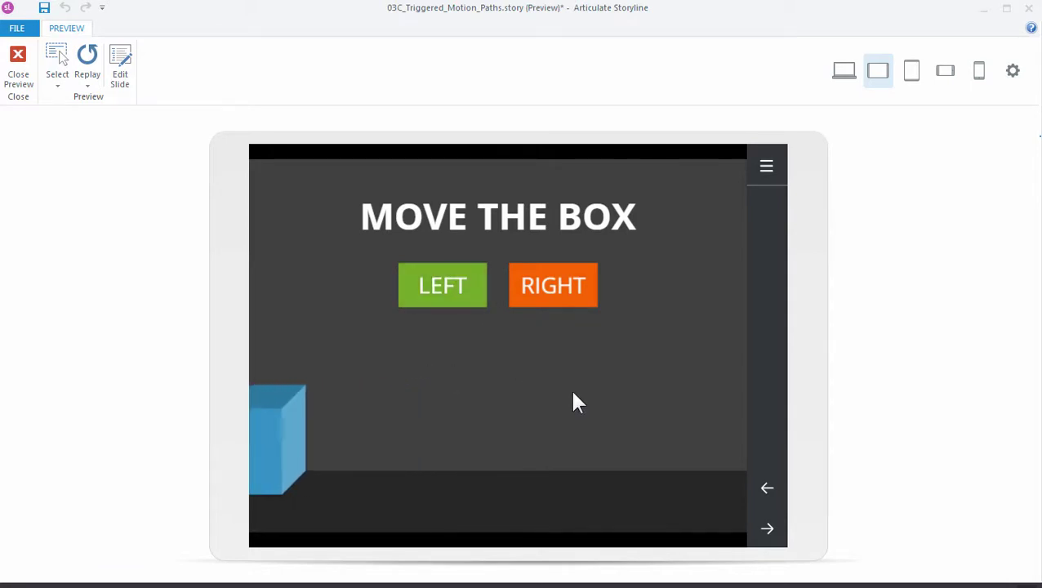
left_click(542, 296)
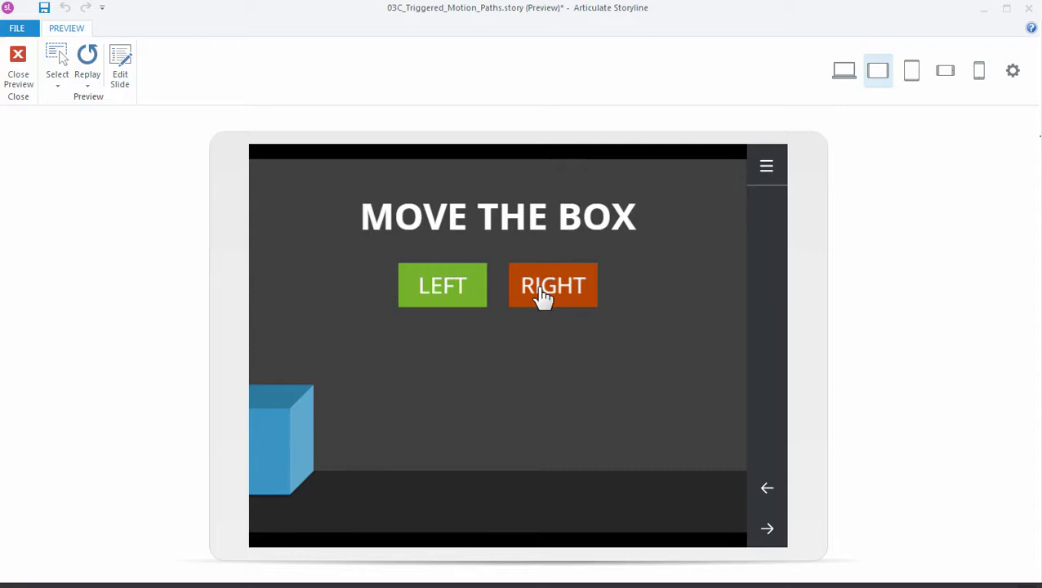
left_click(585, 292)
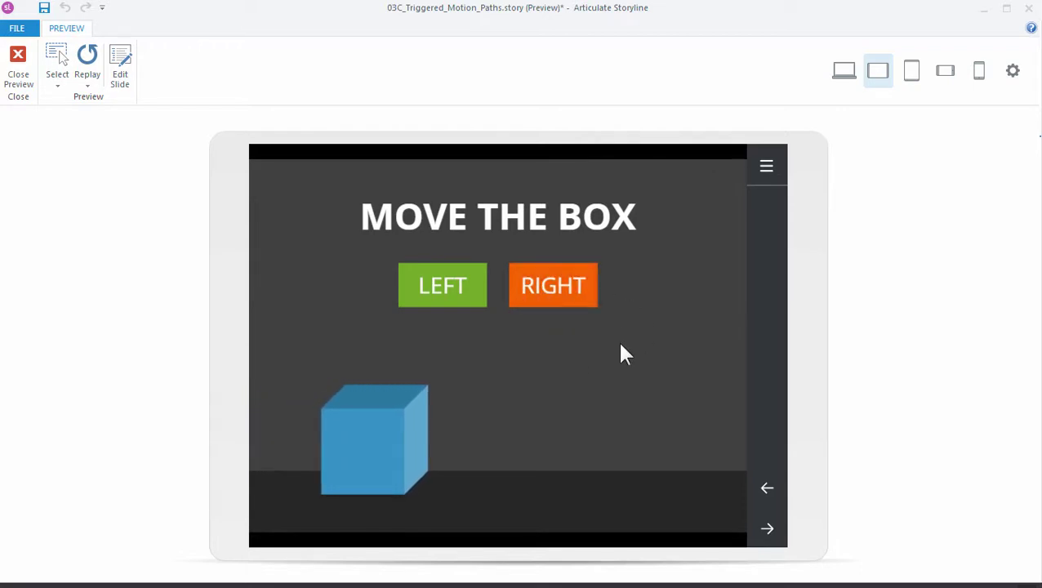
left_click(559, 294)
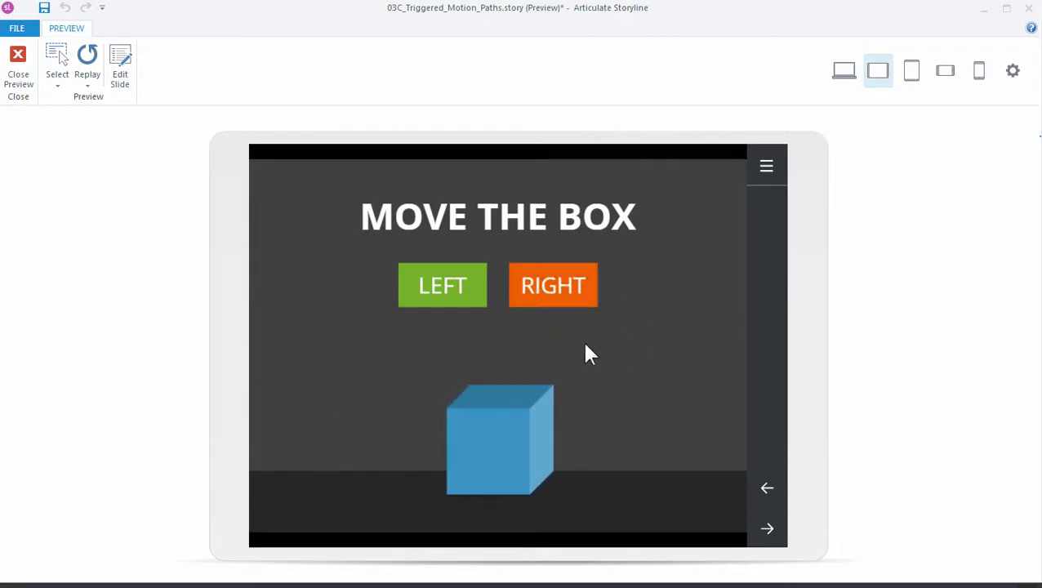